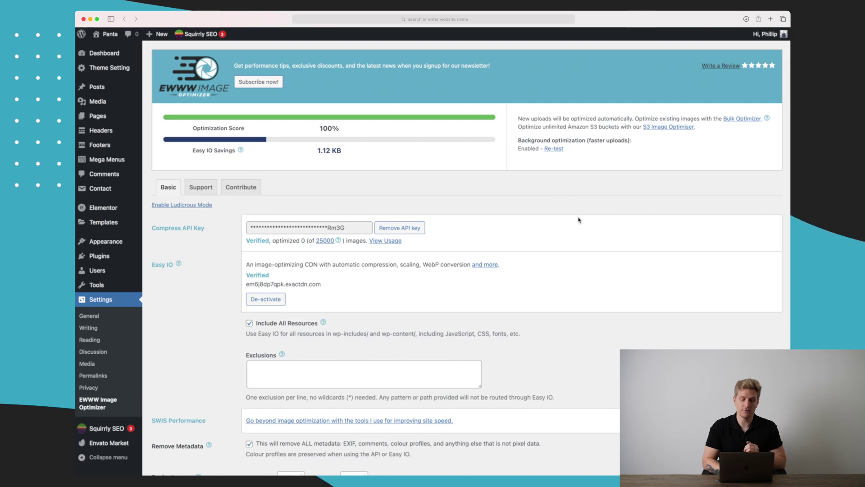
{"action": "scroll", "coordinate": [579, 220], "scroll_direction": "down", "scroll_amount": 2}
{"action": "scroll", "coordinate": [578, 220], "scroll_direction": "down", "scroll_amount": 2}
{"action": "scroll", "coordinate": [579, 219], "scroll_direction": "down", "scroll_amount": 2}
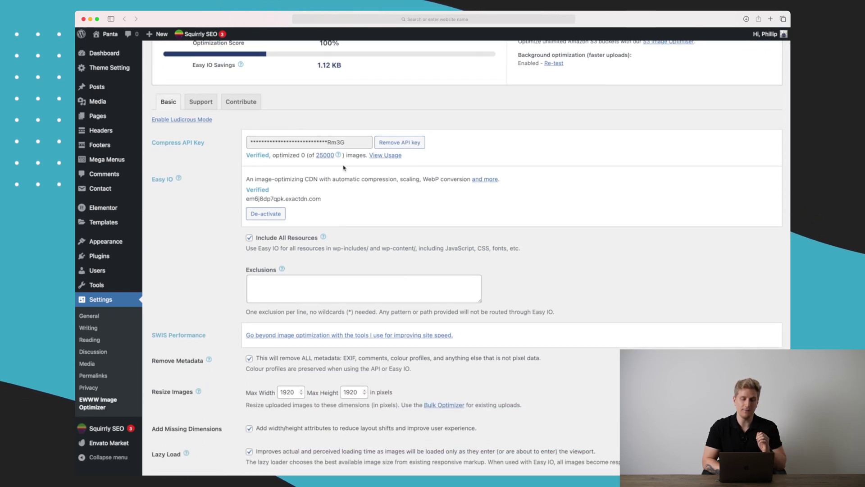
{"action": "scroll", "coordinate": [343, 166], "scroll_direction": "down", "scroll_amount": 3}
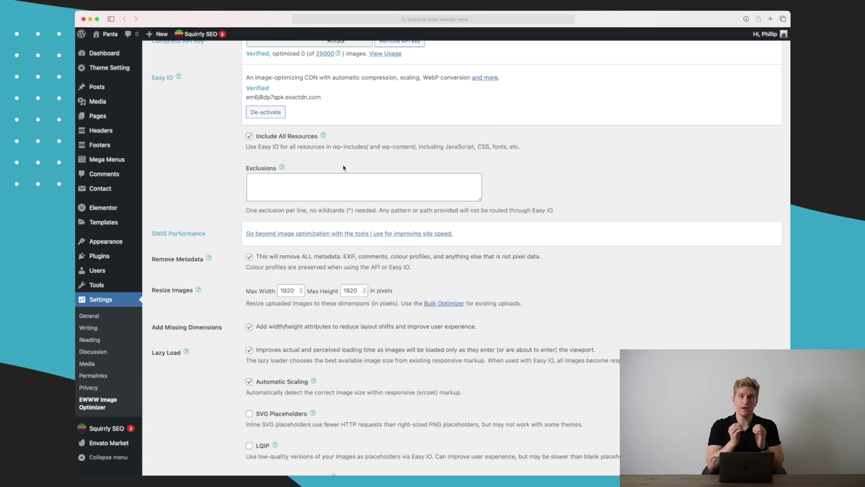
{"action": "scroll", "coordinate": [343, 167], "scroll_direction": "up", "scroll_amount": 2}
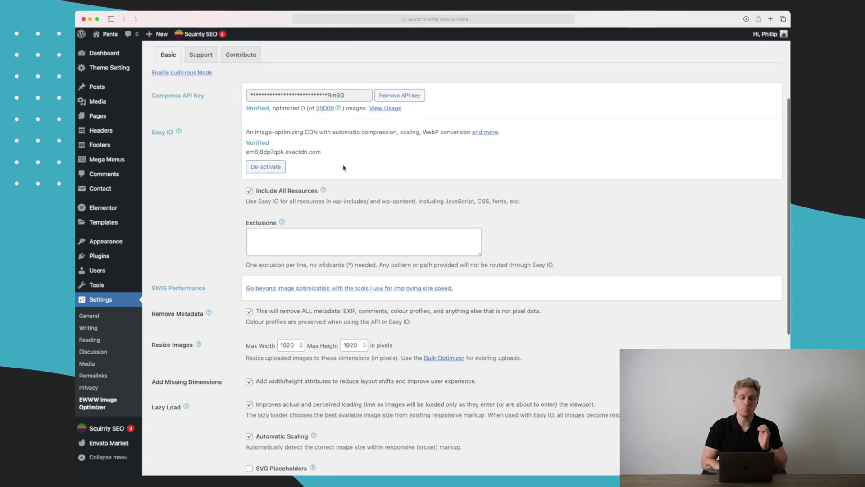
{"action": "scroll", "coordinate": [344, 167], "scroll_direction": "up", "scroll_amount": 2}
{"action": "scroll", "coordinate": [343, 167], "scroll_direction": "up", "scroll_amount": 1}
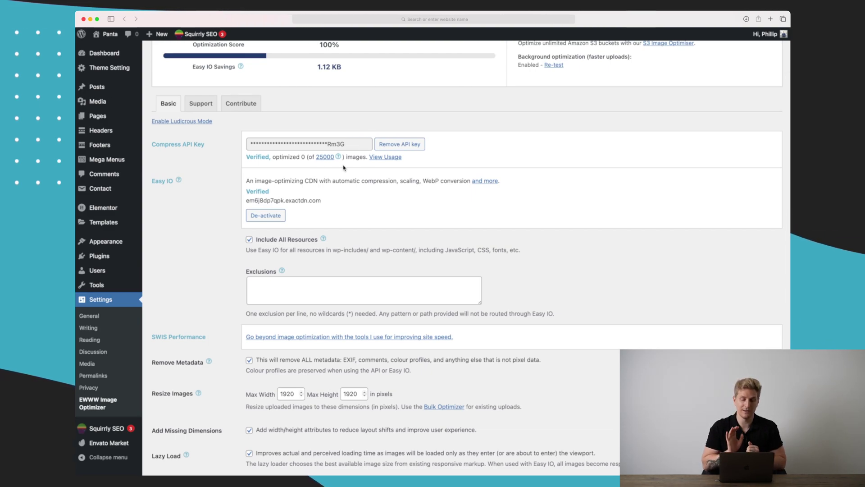
{"action": "scroll", "coordinate": [343, 167], "scroll_direction": "down", "scroll_amount": 2}
{"action": "scroll", "coordinate": [344, 167], "scroll_direction": "down", "scroll_amount": 2}
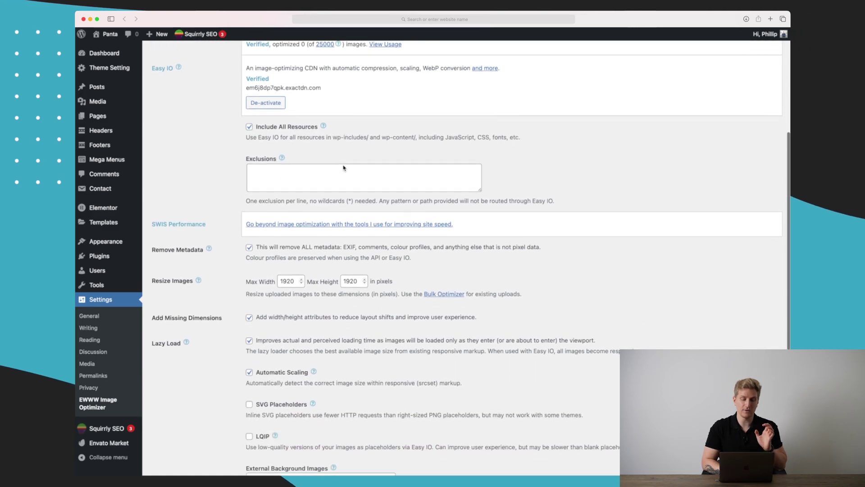
{"action": "scroll", "coordinate": [344, 167], "scroll_direction": "down", "scroll_amount": 2}
{"action": "scroll", "coordinate": [343, 166], "scroll_direction": "down", "scroll_amount": 2}
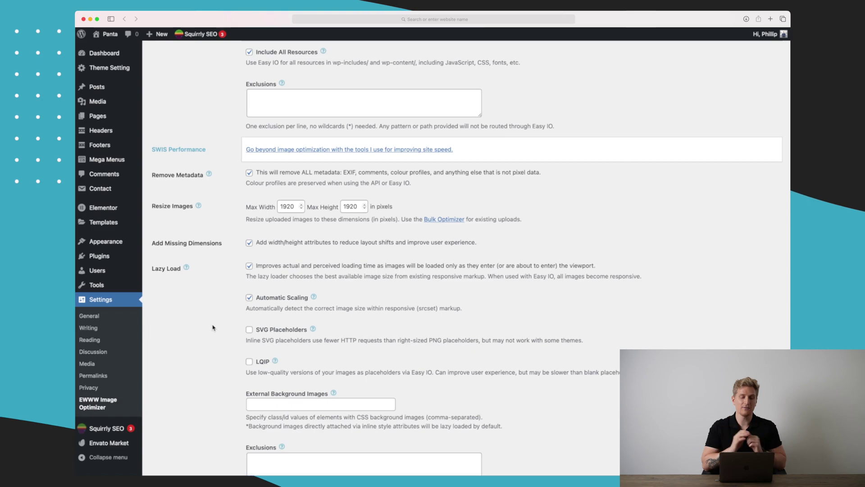
{"action": "scroll", "coordinate": [213, 328], "scroll_direction": "down", "scroll_amount": 1}
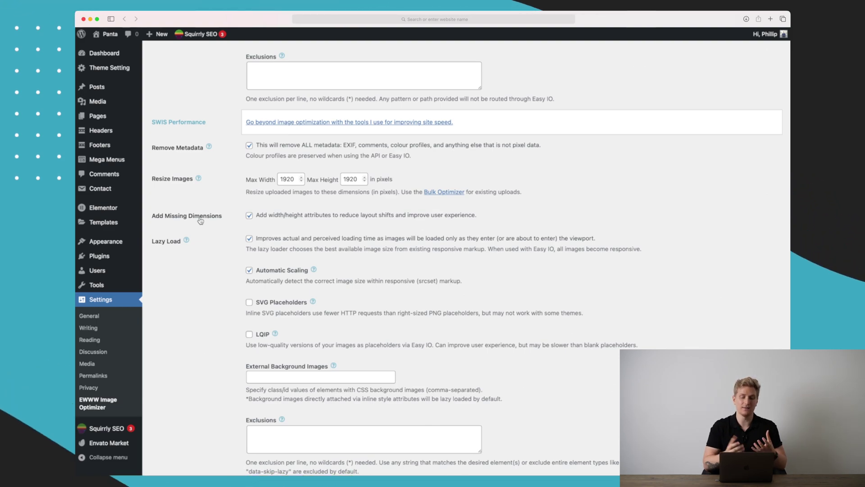
{"action": "scroll", "coordinate": [200, 220], "scroll_direction": "down", "scroll_amount": 3}
{"action": "scroll", "coordinate": [200, 220], "scroll_direction": "down", "scroll_amount": 2}
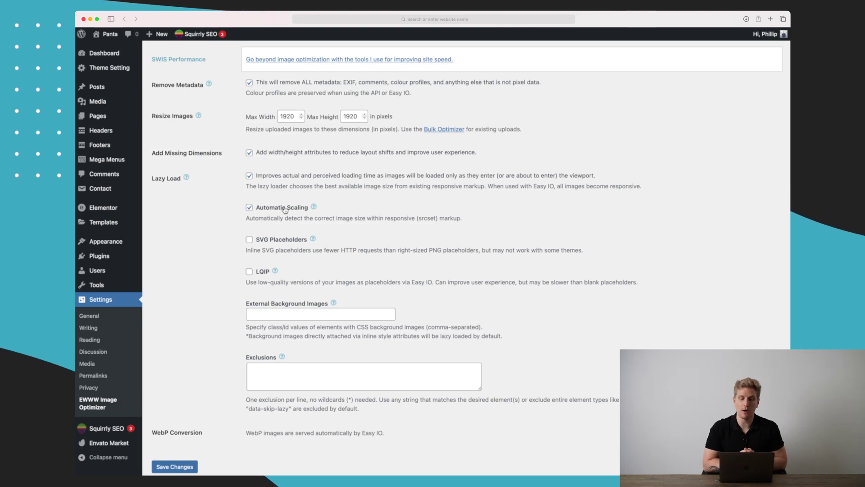
{"action": "scroll", "coordinate": [284, 209], "scroll_direction": "down", "scroll_amount": 1}
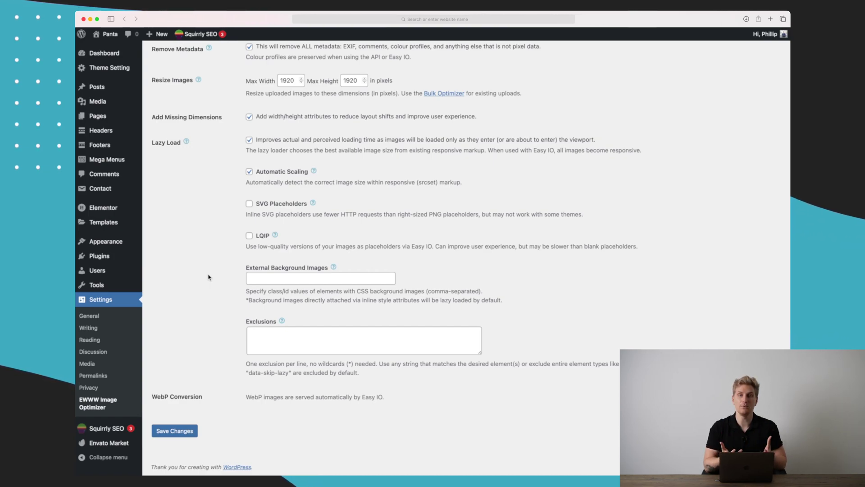
{"action": "scroll", "coordinate": [213, 251], "scroll_direction": "up", "scroll_amount": 1}
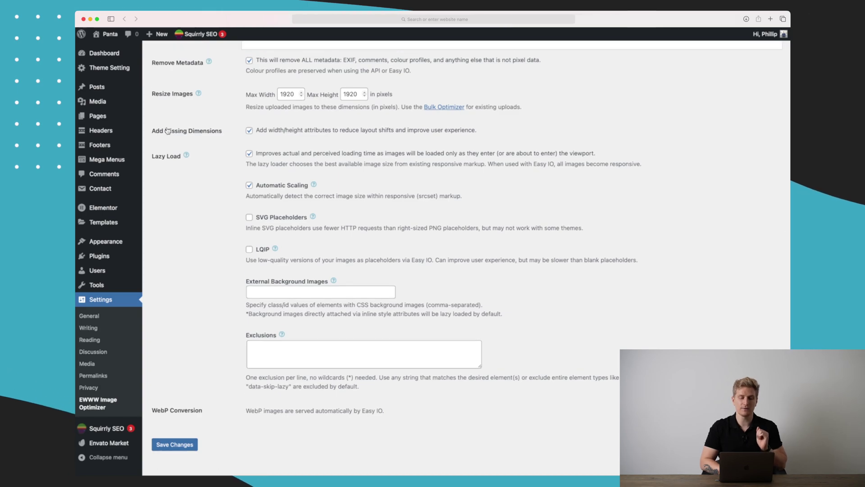
{"action": "scroll", "coordinate": [201, 135], "scroll_direction": "down", "scroll_amount": 1}
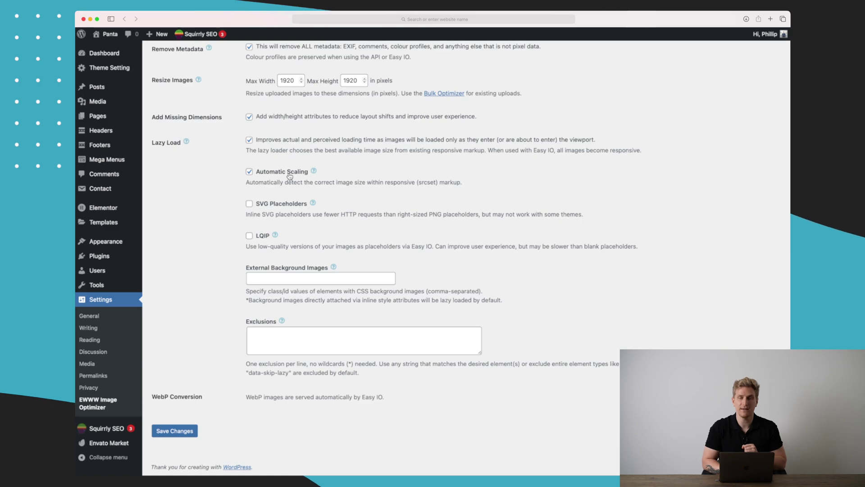
{"action": "scroll", "coordinate": [290, 176], "scroll_direction": "up", "scroll_amount": 5}
{"action": "scroll", "coordinate": [289, 176], "scroll_direction": "up", "scroll_amount": 3}
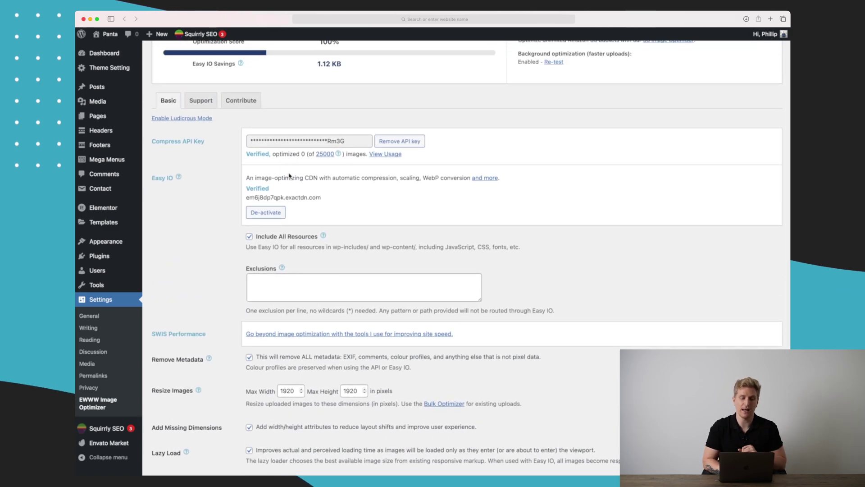
{"action": "scroll", "coordinate": [290, 176], "scroll_direction": "down", "scroll_amount": 10}
{"action": "scroll", "coordinate": [234, 281], "scroll_direction": "up", "scroll_amount": 3}
{"action": "scroll", "coordinate": [235, 281], "scroll_direction": "up", "scroll_amount": 5}
{"action": "scroll", "coordinate": [206, 160], "scroll_direction": "up", "scroll_amount": 5}
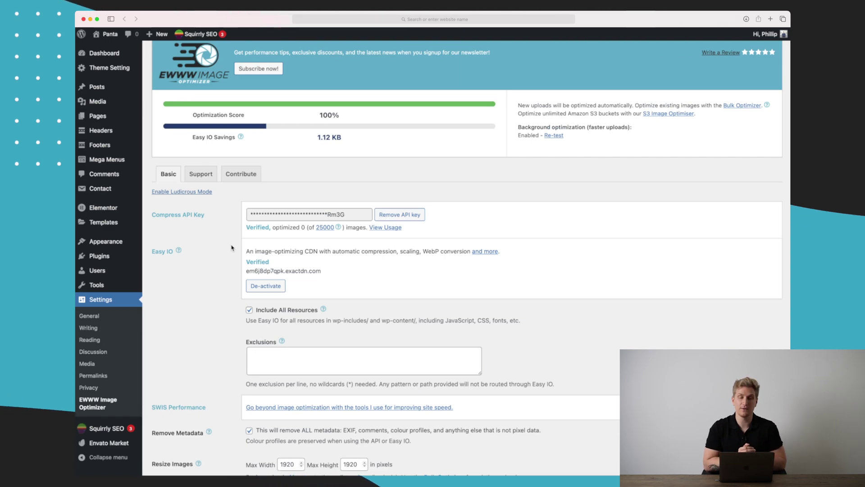
Step: Enable Ludicrous Mode and show the Local settings with Premium JPG and Pixel Perfect Plus PNG
{"action": "left_click", "coordinate": [194, 191]}
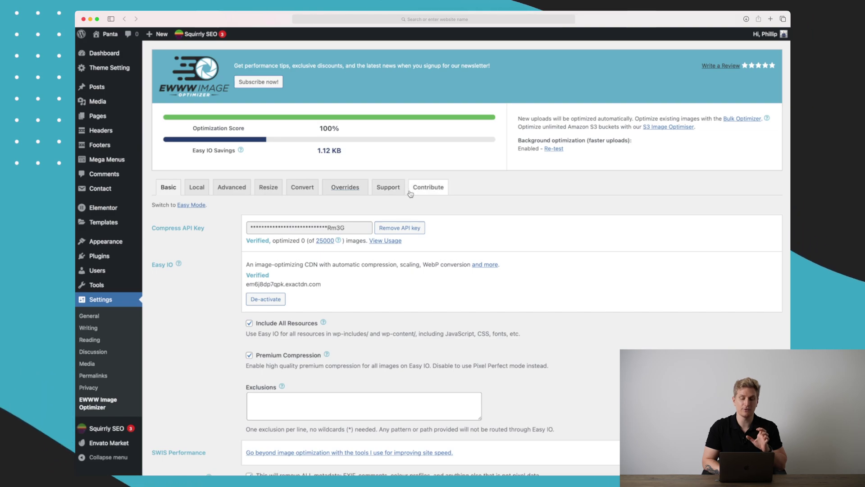
{"action": "scroll", "coordinate": [410, 194], "scroll_direction": "down", "scroll_amount": 5}
{"action": "scroll", "coordinate": [409, 193], "scroll_direction": "down", "scroll_amount": 5}
{"action": "scroll", "coordinate": [410, 193], "scroll_direction": "down", "scroll_amount": 2}
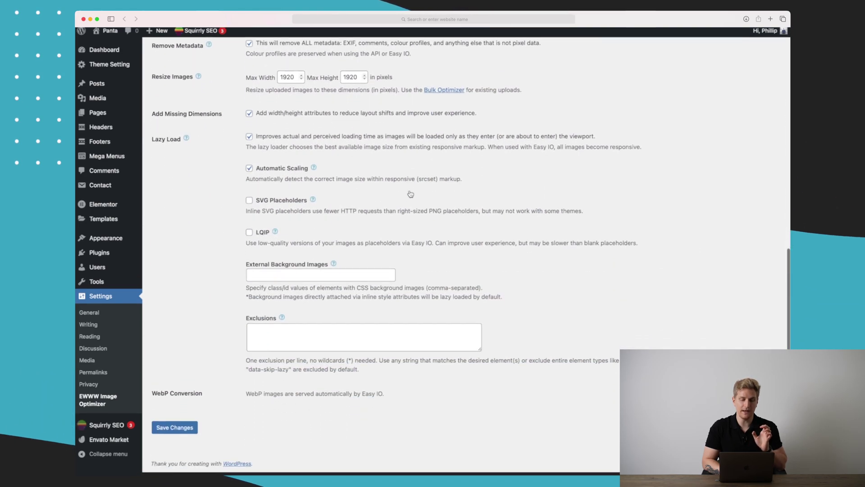
{"action": "scroll", "coordinate": [410, 194], "scroll_direction": "up", "scroll_amount": 10}
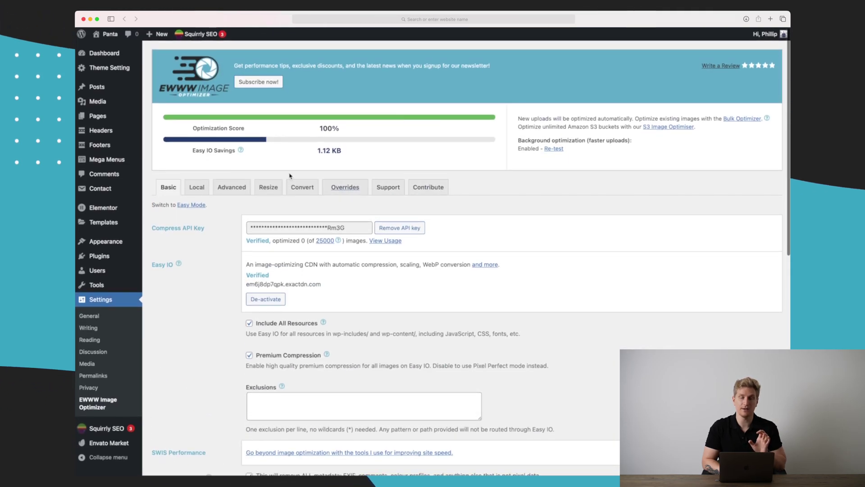
{"action": "left_click", "coordinate": [196, 187]}
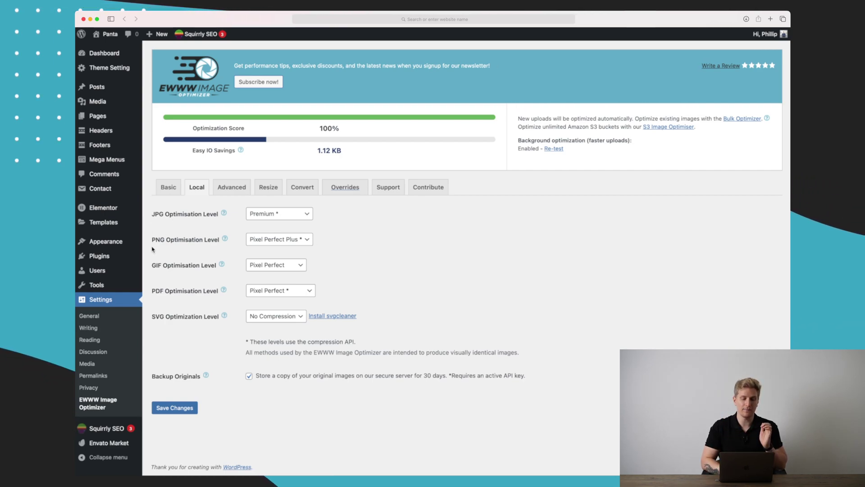
Step: Leave GIF at Pixel Perfect and PNG at Pixel Perfect Plus, then view Advanced settings
{"action": "left_click", "coordinate": [287, 265]}
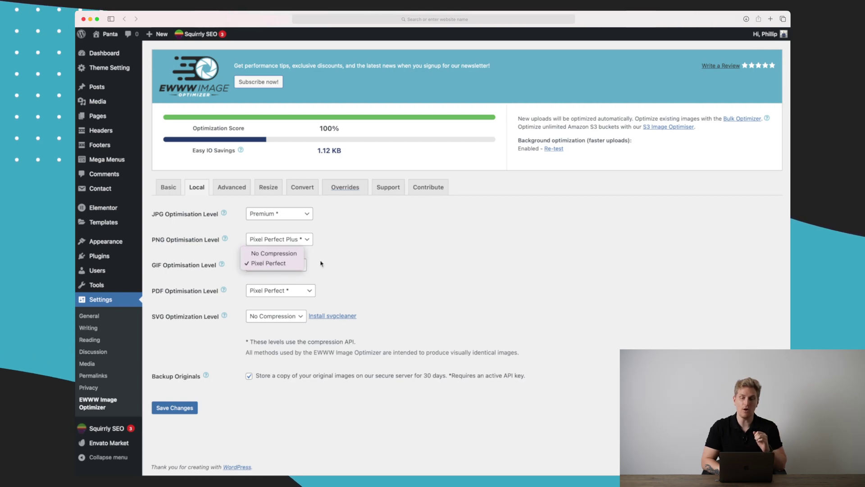
{"action": "left_click", "coordinate": [289, 257]}
{"action": "left_click", "coordinate": [279, 239]}
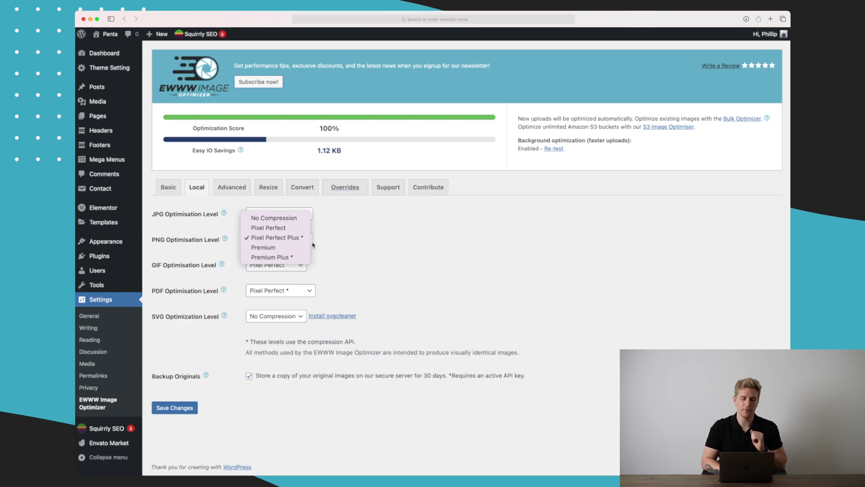
{"action": "left_click", "coordinate": [279, 238]}
{"action": "left_click", "coordinate": [232, 188]}
{"action": "scroll", "coordinate": [220, 295], "scroll_direction": "down", "scroll_amount": 1}
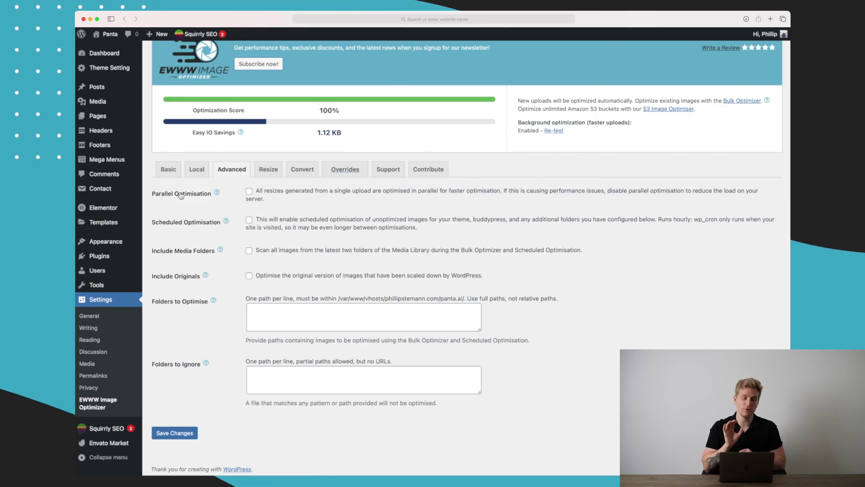
{"action": "scroll", "coordinate": [180, 195], "scroll_direction": "down", "scroll_amount": 1}
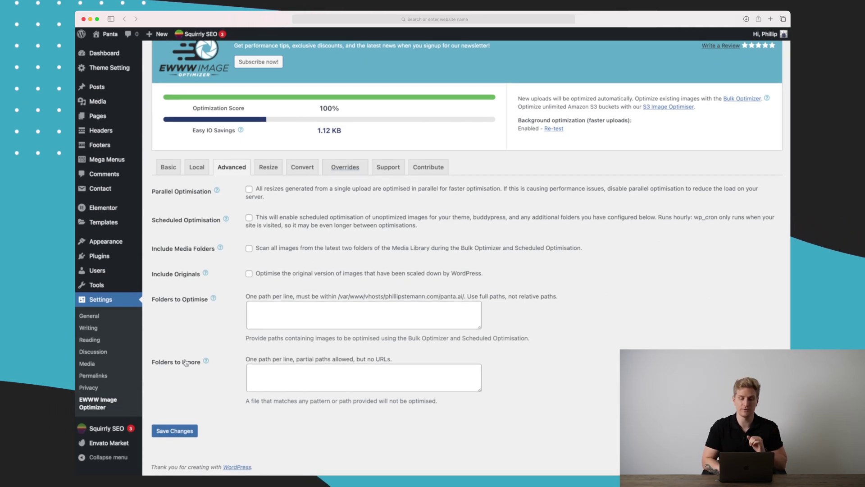
Step: Show the Resize settings, with resizing of existing Media Library images enabled
{"action": "left_click", "coordinate": [268, 167]}
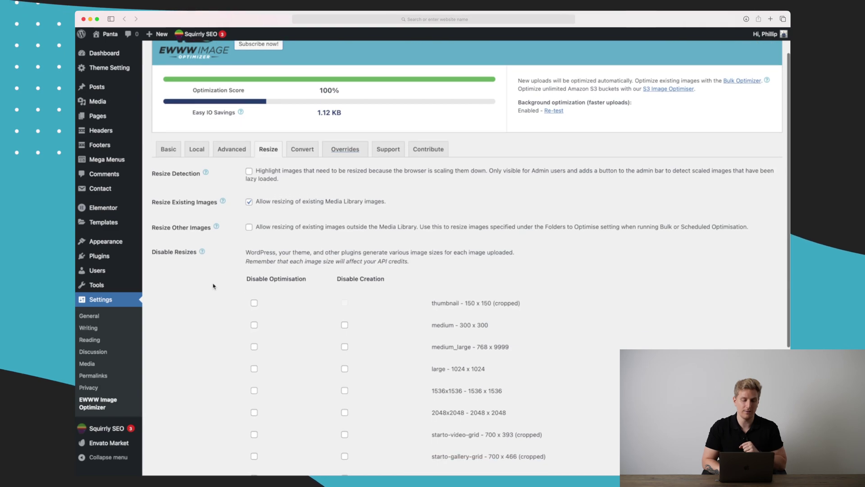
{"action": "scroll", "coordinate": [230, 268], "scroll_direction": "up", "scroll_amount": 1}
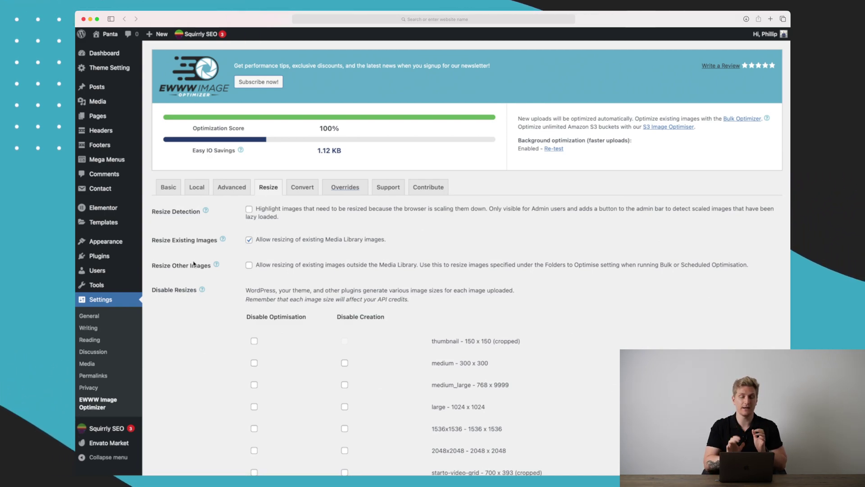
Step: Review the Convert settings, then view the panta.ai mobile PageSpeed report scoring 32
{"action": "left_click", "coordinate": [302, 187]}
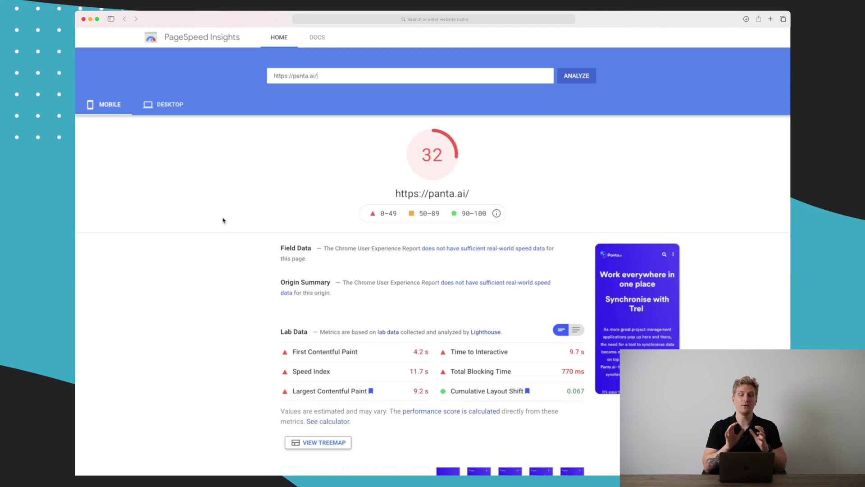
{"action": "scroll", "coordinate": [223, 219], "scroll_direction": "down", "scroll_amount": 5}
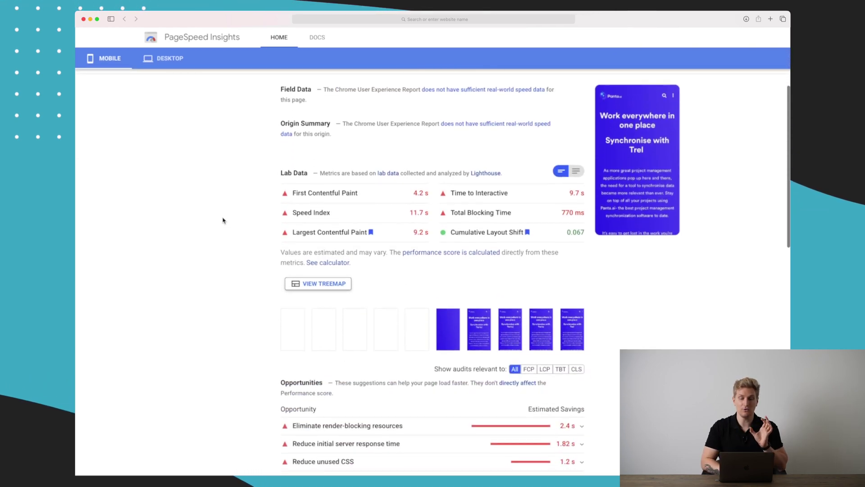
{"action": "scroll", "coordinate": [223, 220], "scroll_direction": "down", "scroll_amount": 5}
{"action": "scroll", "coordinate": [224, 220], "scroll_direction": "down", "scroll_amount": 1}
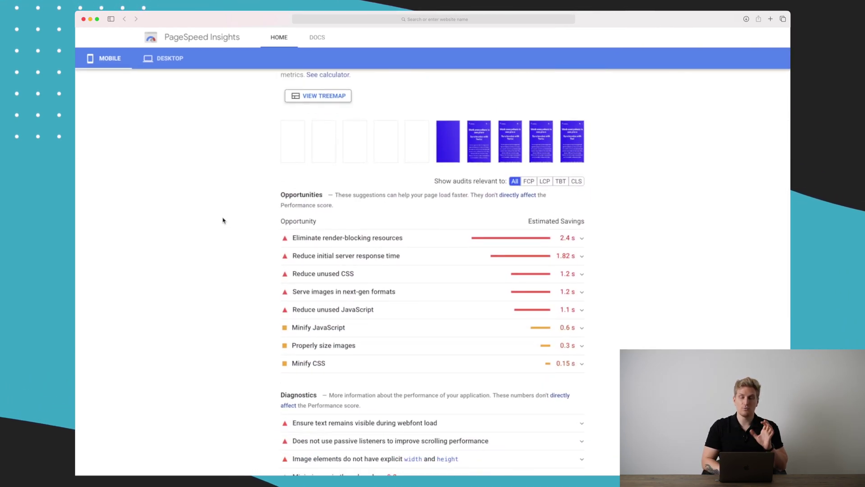
{"action": "scroll", "coordinate": [223, 219], "scroll_direction": "down", "scroll_amount": 1}
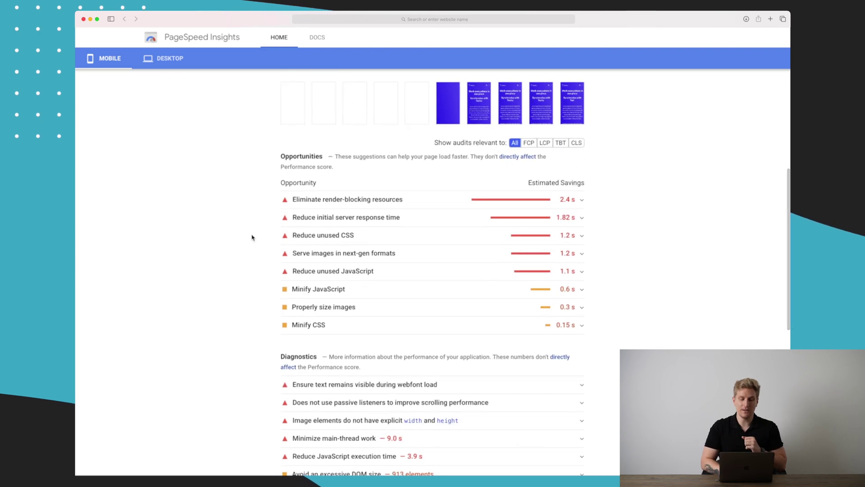
Step: Expand the image-sizing and next-gen opportunities, then view desktop (79) and re-run mobile (31) reports
{"action": "left_click", "coordinate": [354, 306]}
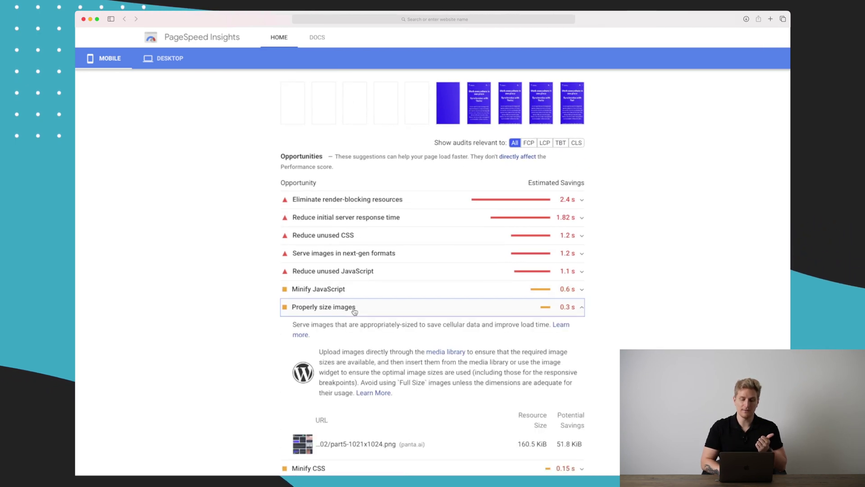
{"action": "left_click", "coordinate": [364, 256]}
{"action": "scroll", "coordinate": [363, 260], "scroll_direction": "down", "scroll_amount": 2}
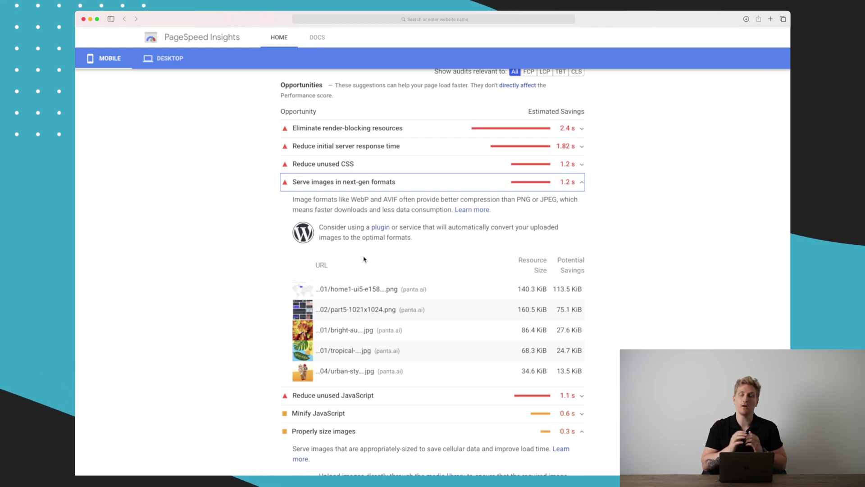
{"action": "scroll", "coordinate": [364, 259], "scroll_direction": "down", "scroll_amount": 5}
{"action": "scroll", "coordinate": [364, 259], "scroll_direction": "down", "scroll_amount": 2}
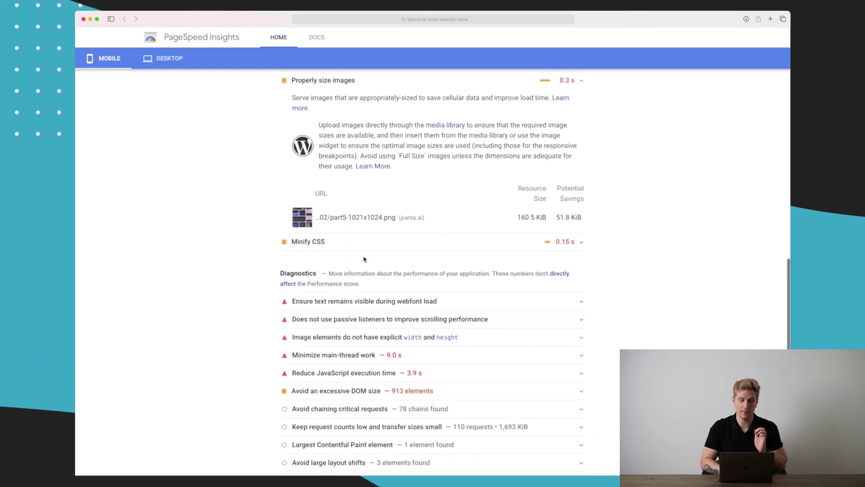
{"action": "scroll", "coordinate": [363, 260], "scroll_direction": "up", "scroll_amount": 10}
{"action": "scroll", "coordinate": [364, 259], "scroll_direction": "up", "scroll_amount": 8}
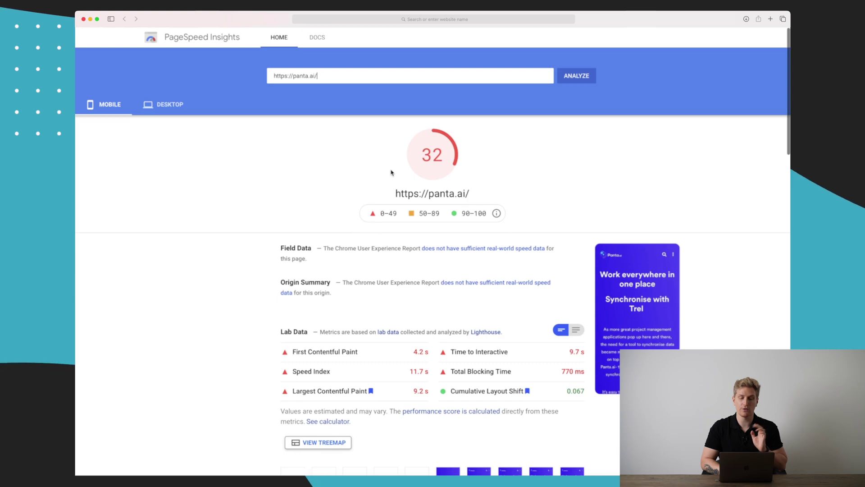
{"action": "left_click", "coordinate": [168, 104]}
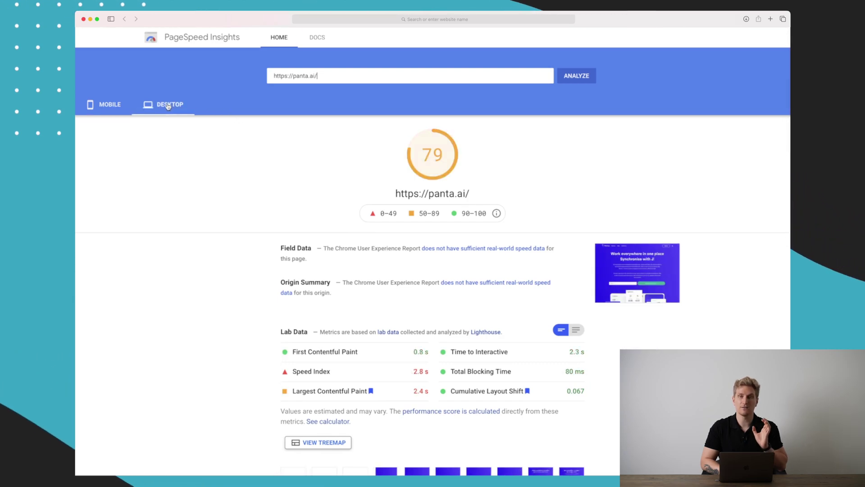
{"action": "scroll", "coordinate": [169, 107], "scroll_direction": "down", "scroll_amount": 5}
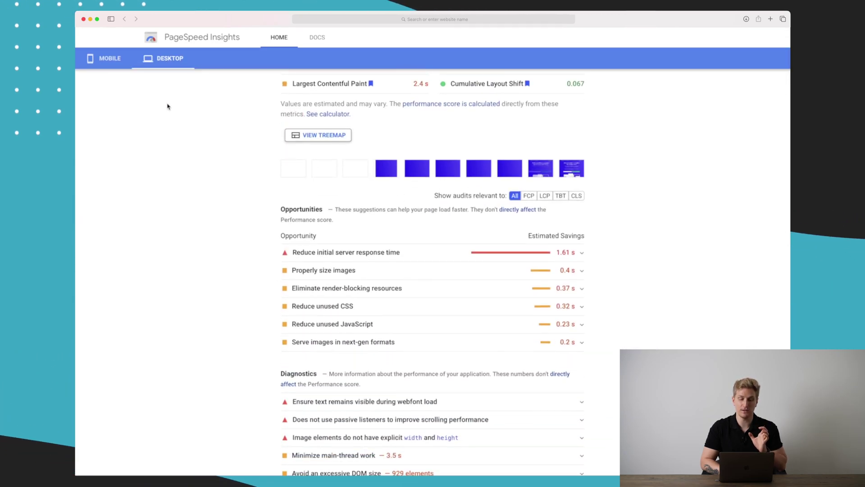
{"action": "scroll", "coordinate": [168, 107], "scroll_direction": "up", "scroll_amount": 5}
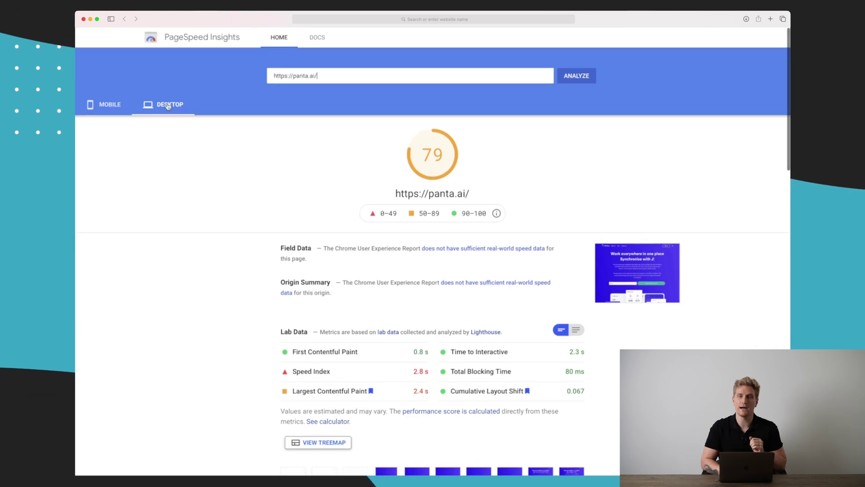
{"action": "left_click", "coordinate": [105, 104]}
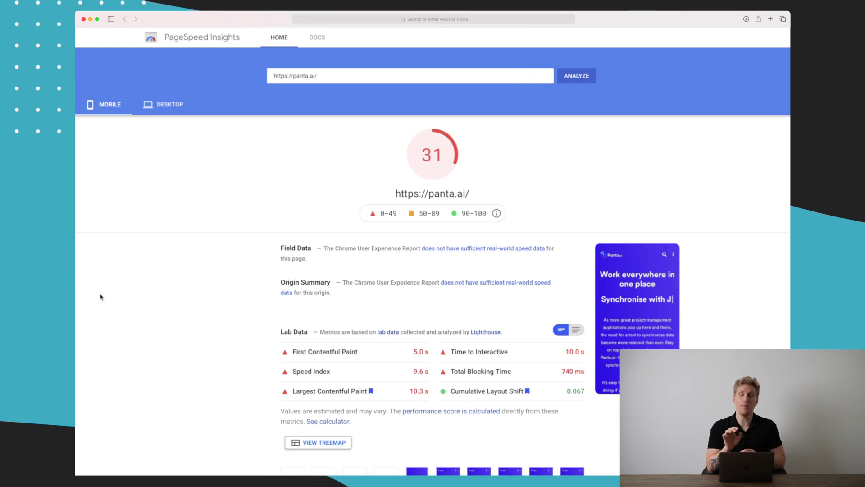
{"action": "scroll", "coordinate": [224, 264], "scroll_direction": "down", "scroll_amount": 10}
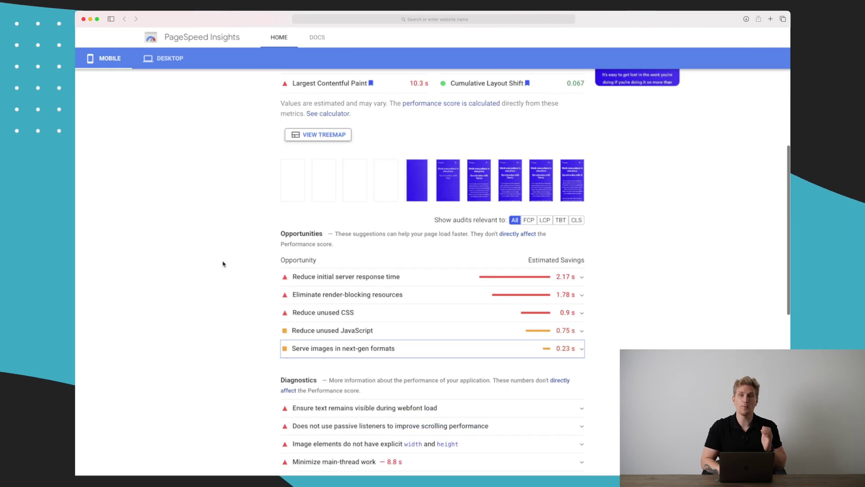
{"action": "scroll", "coordinate": [223, 264], "scroll_direction": "down", "scroll_amount": 3}
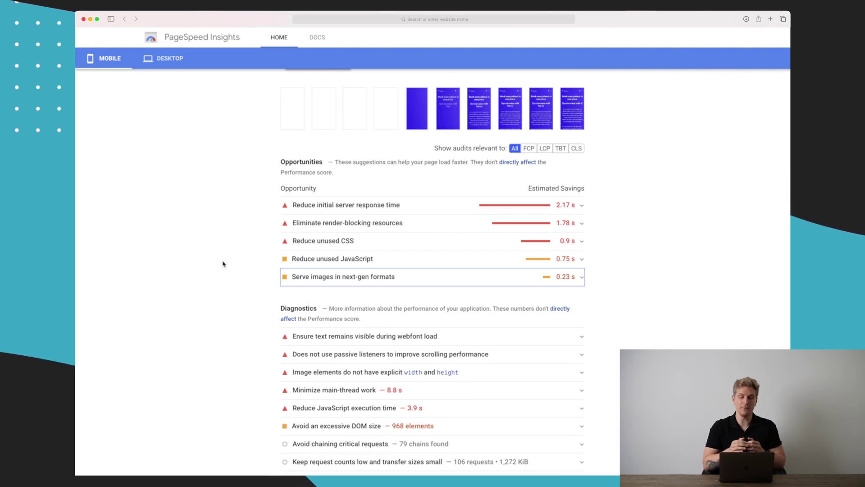
Step: Expand the mobile 'Serve images in next-gen formats' opportunity, then view the desktop report scoring 80
{"action": "left_click", "coordinate": [370, 278]}
{"action": "scroll", "coordinate": [379, 311], "scroll_direction": "down", "scroll_amount": 1}
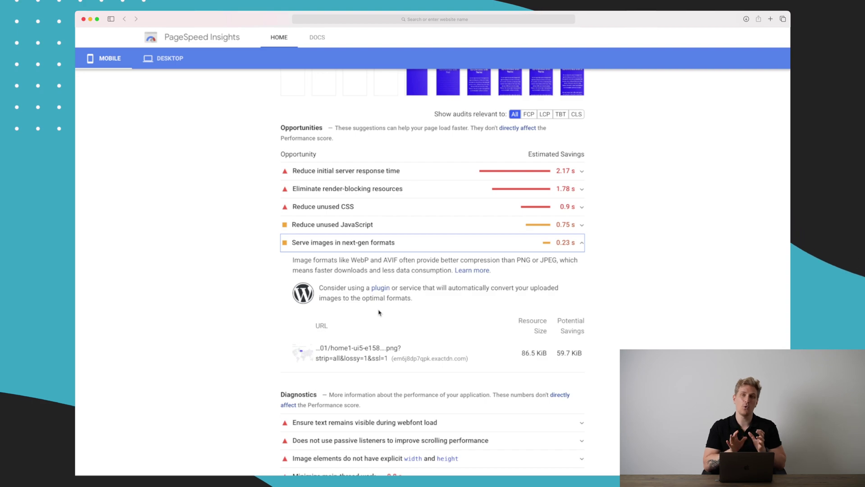
{"action": "scroll", "coordinate": [378, 313], "scroll_direction": "up", "scroll_amount": 12}
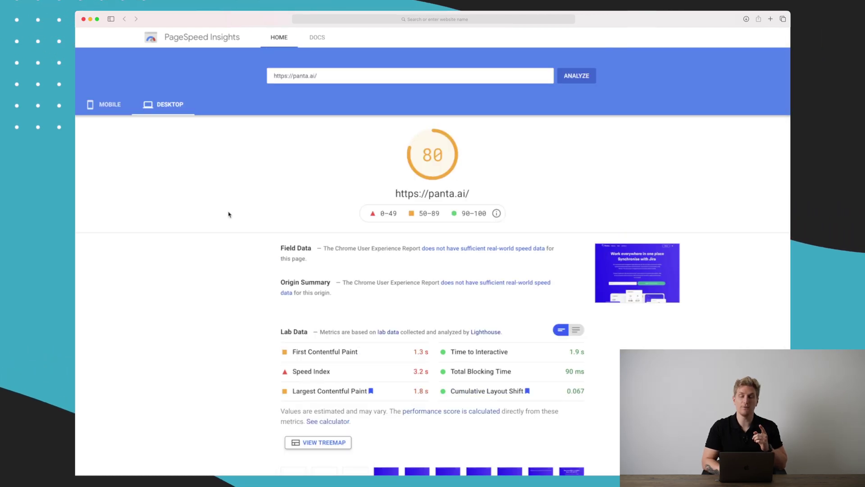
{"action": "scroll", "coordinate": [229, 215], "scroll_direction": "down", "scroll_amount": 5}
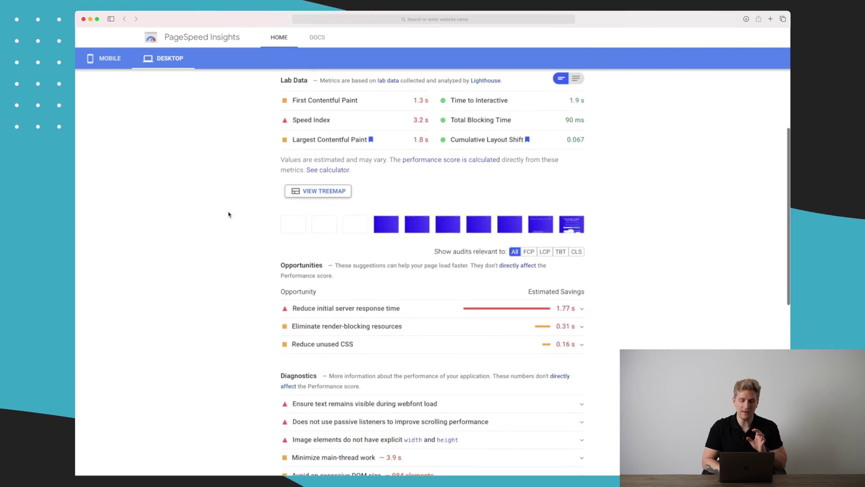
{"action": "scroll", "coordinate": [229, 214], "scroll_direction": "down", "scroll_amount": 3}
{"action": "scroll", "coordinate": [229, 214], "scroll_direction": "up", "scroll_amount": 2}
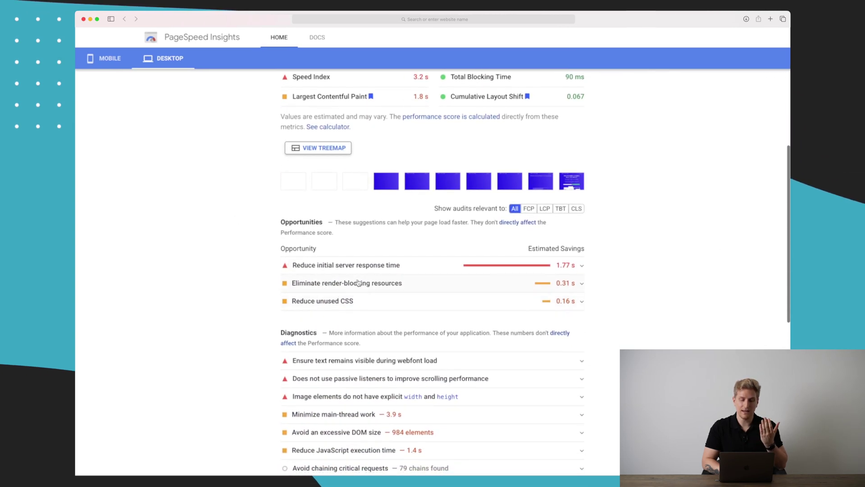